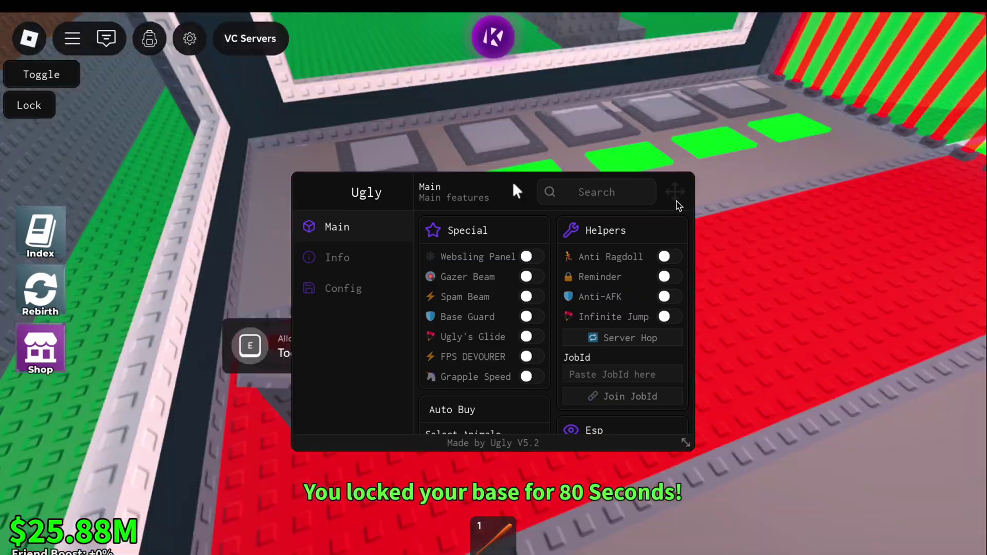
Turn on Infinite Jump in the Ugly menu, close it, and run out of the base.
click(664, 317)
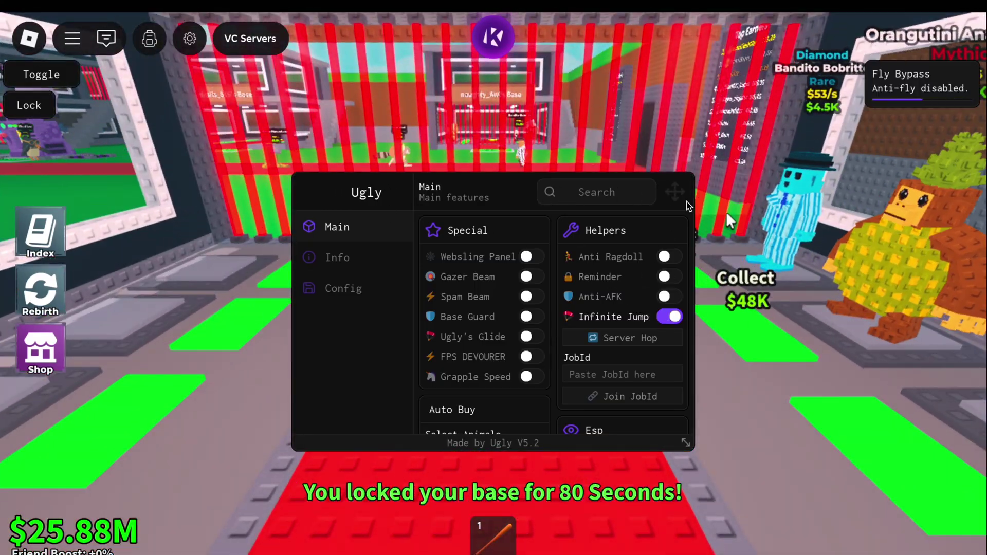
key(ctrl)
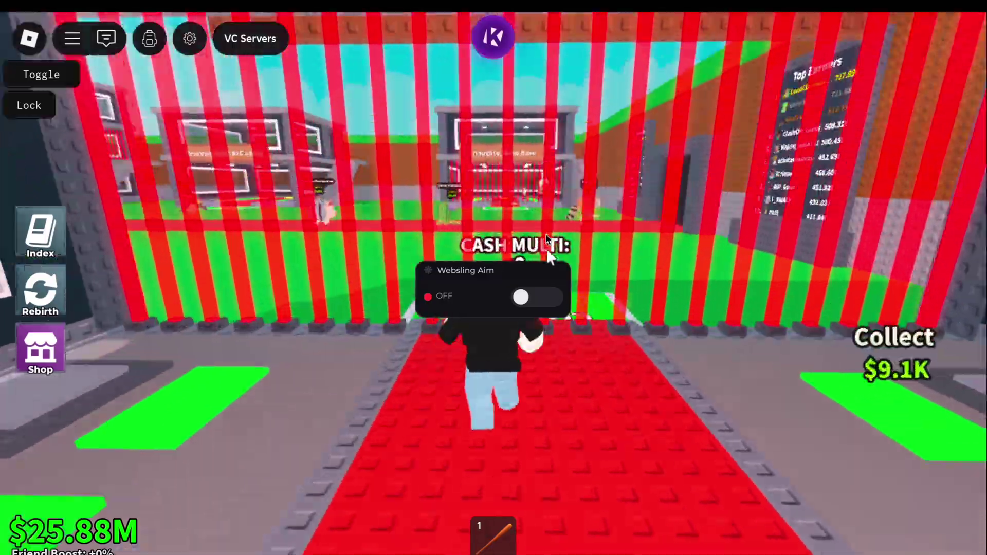
key(w)
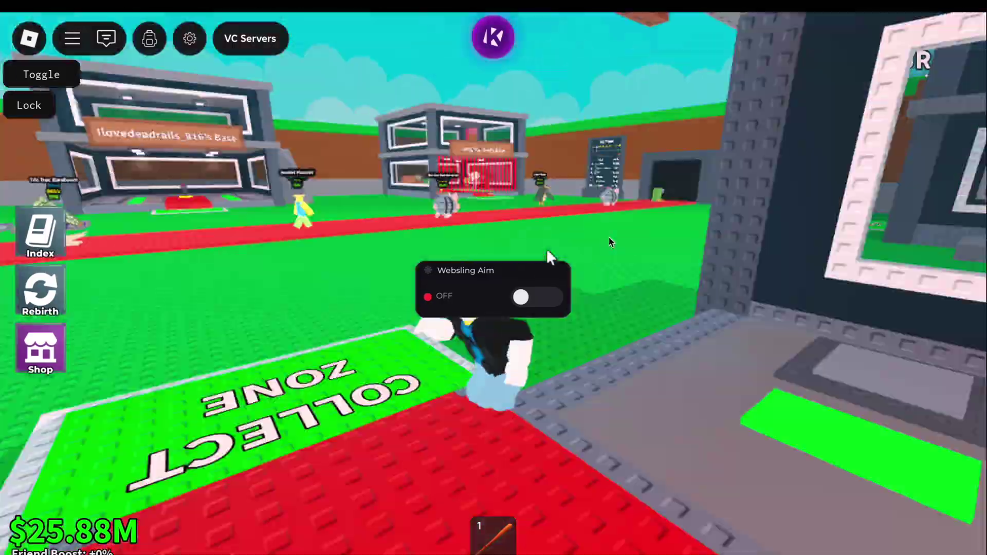
key(w)
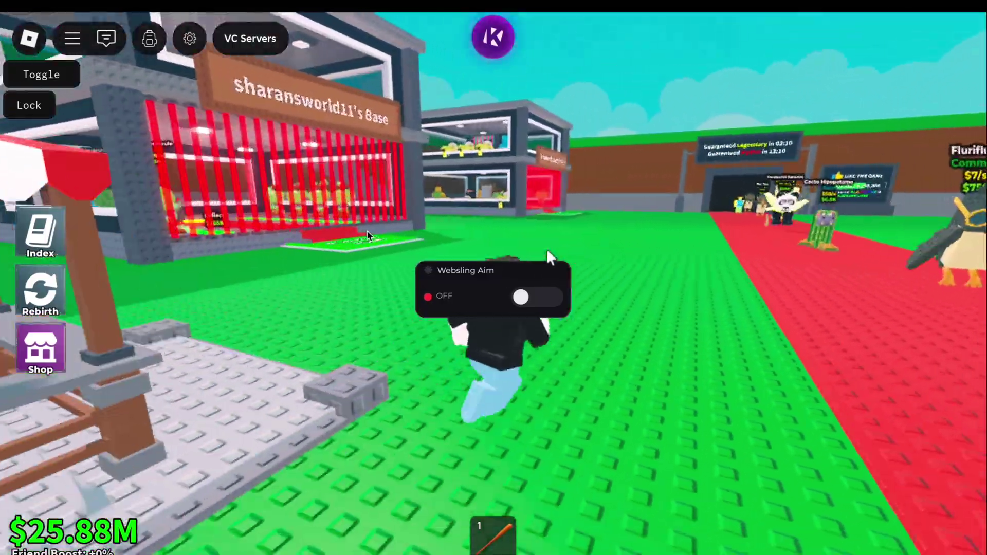
Reopen and close the Ugly menu, then run along the red carpet to another player's base.
click(19, 80)
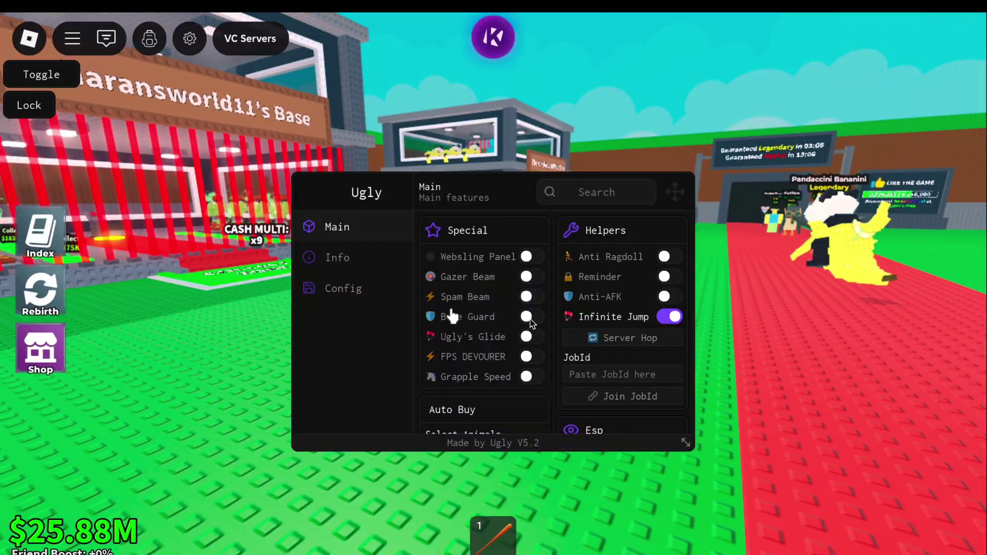
scroll(624, 339, down, 3)
click(41, 74)
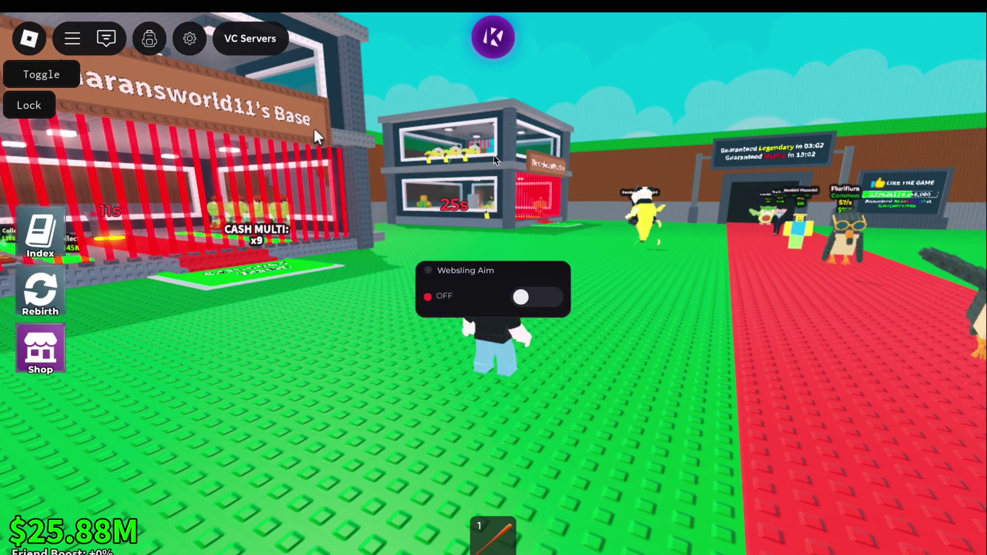
key(w)
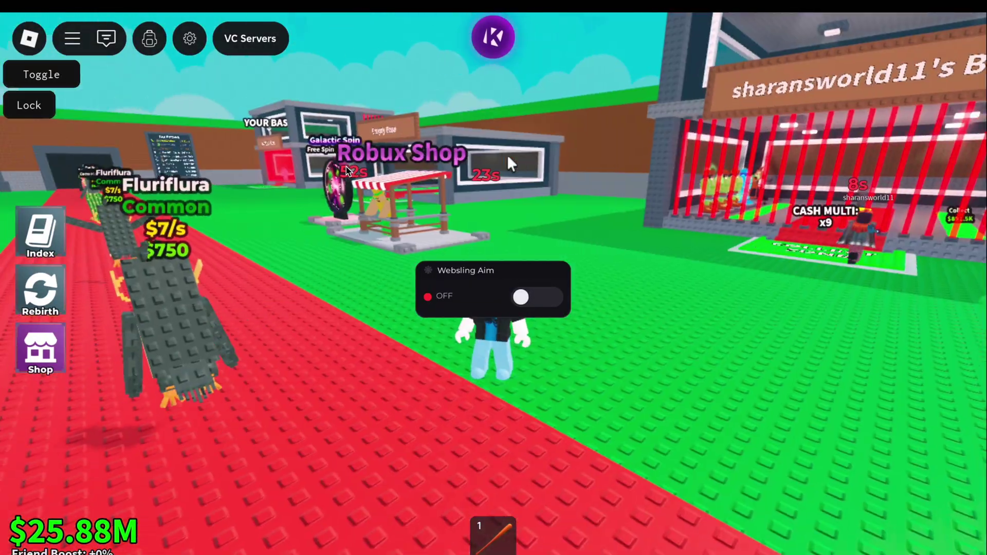
key(w)
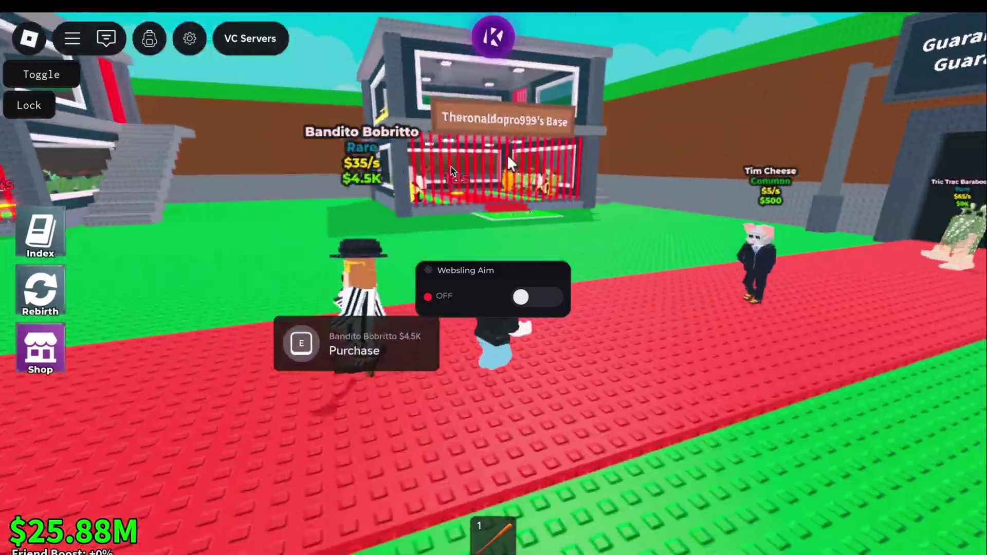
key(w)
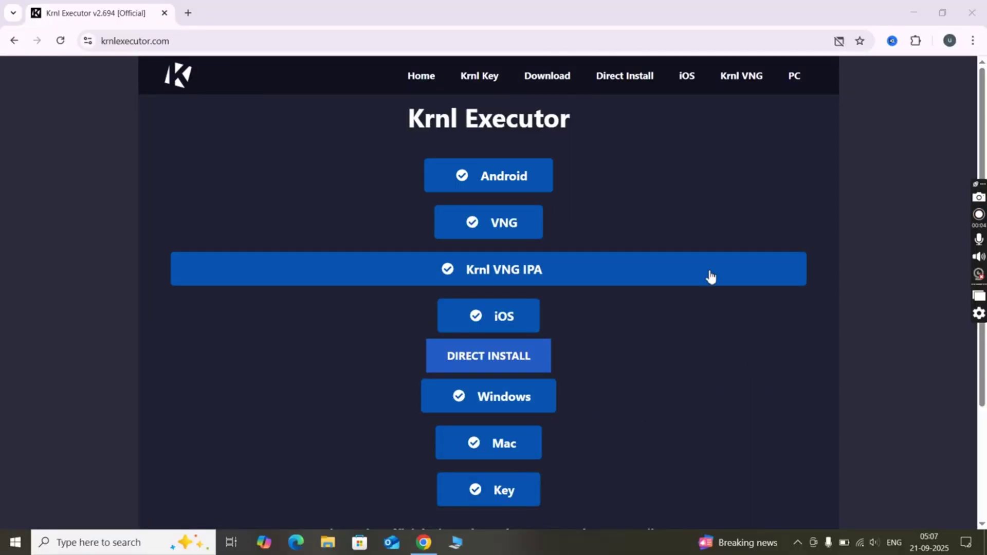
Follow the Android Krnl article to the locked Rekonise page for the Krnl v2.693 APK.
click(490, 188)
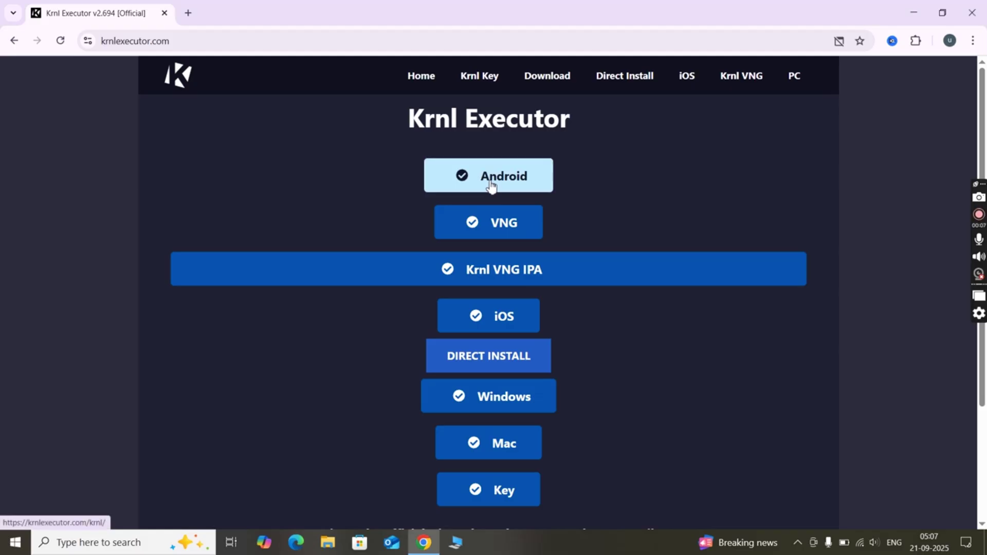
scroll(490, 188, down, 3)
scroll(489, 187, down, 5)
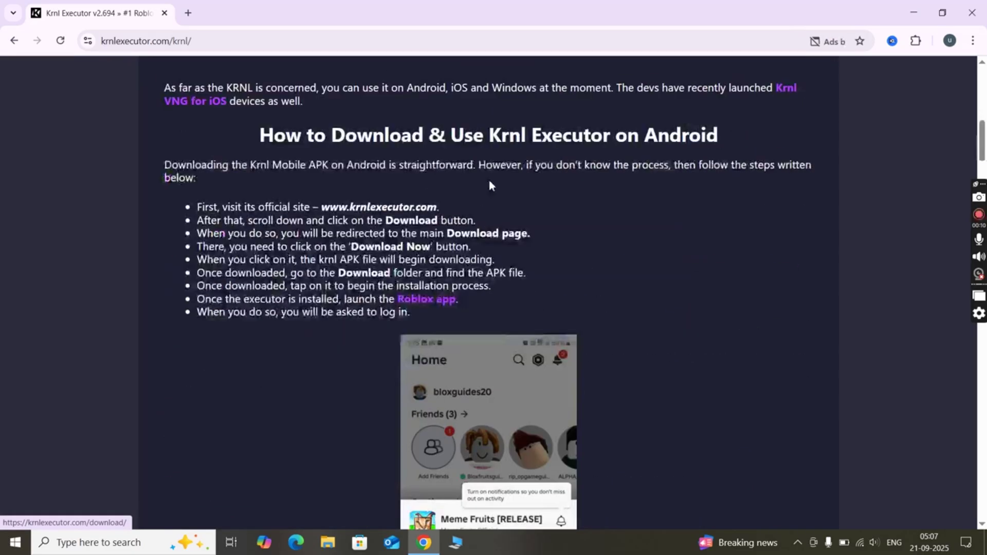
scroll(488, 178, down, 5)
scroll(487, 178, down, 5)
scroll(488, 177, down, 5)
scroll(489, 179, down, 5)
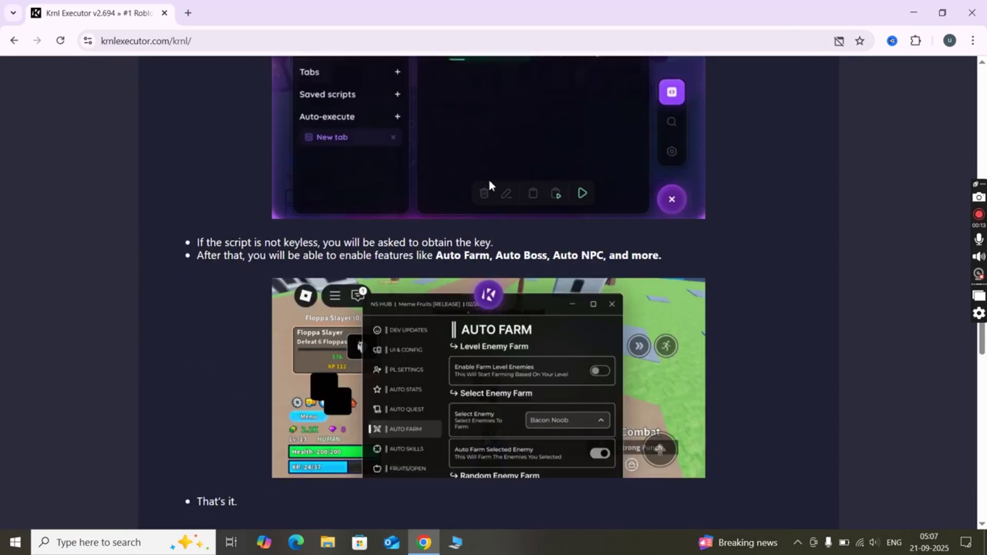
scroll(488, 176, down, 5)
click(489, 158)
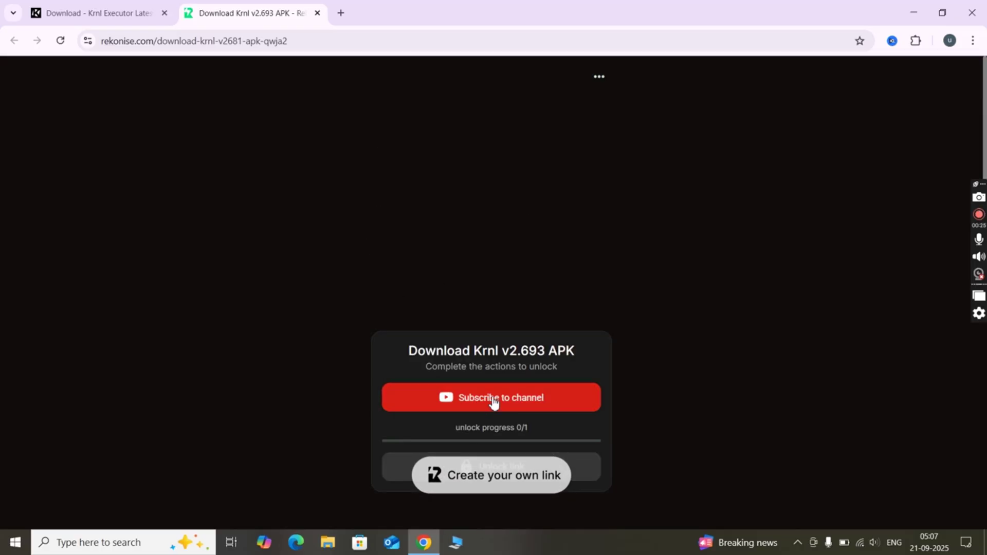
Subscribe to unlock the Krnl link, start the krnl_release_2.693.apk MediaFire download, and close the ad.
click(491, 400)
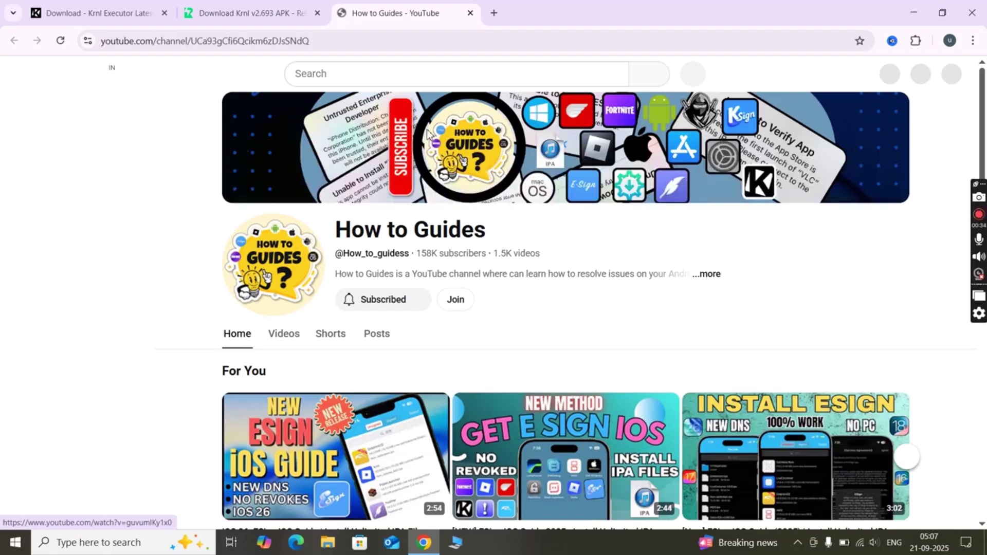
click(209, 13)
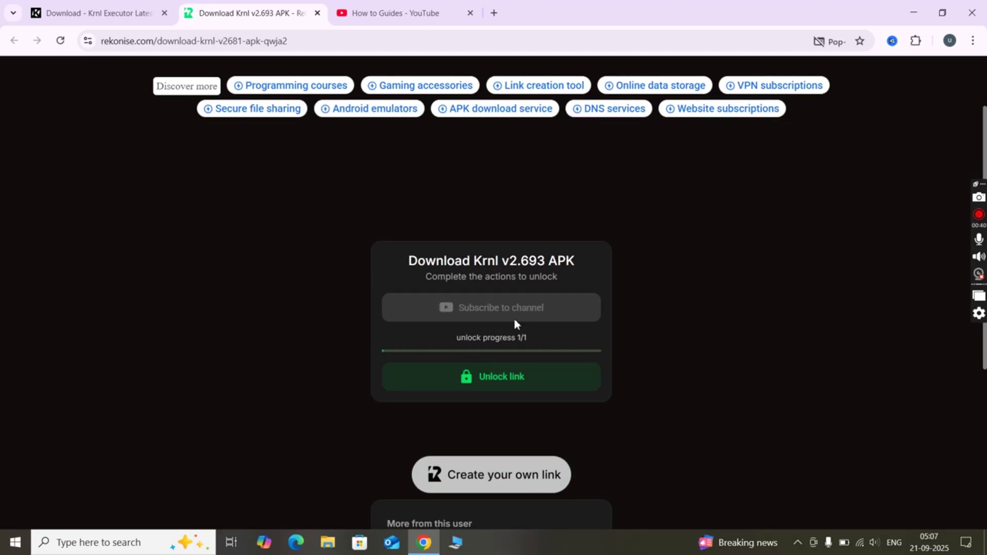
click(508, 378)
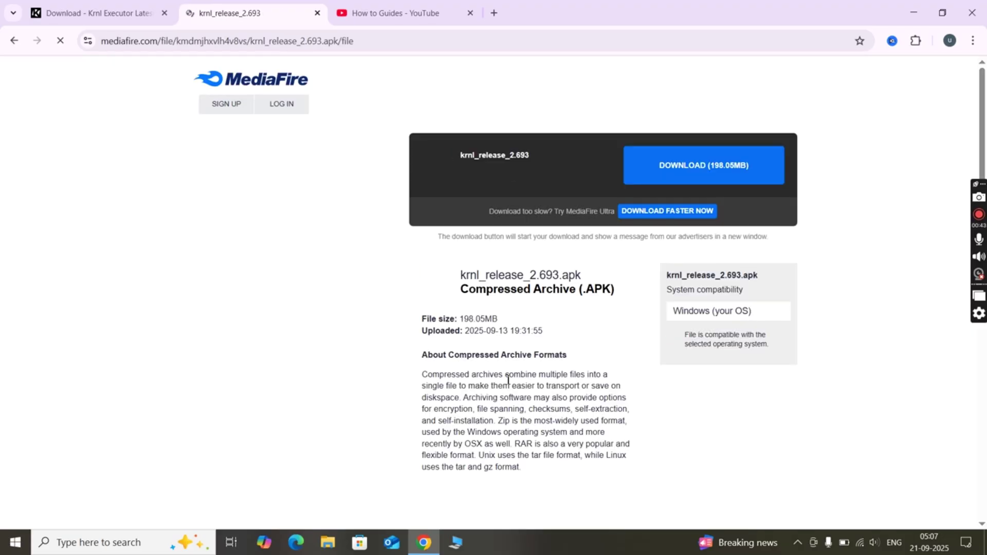
click(667, 176)
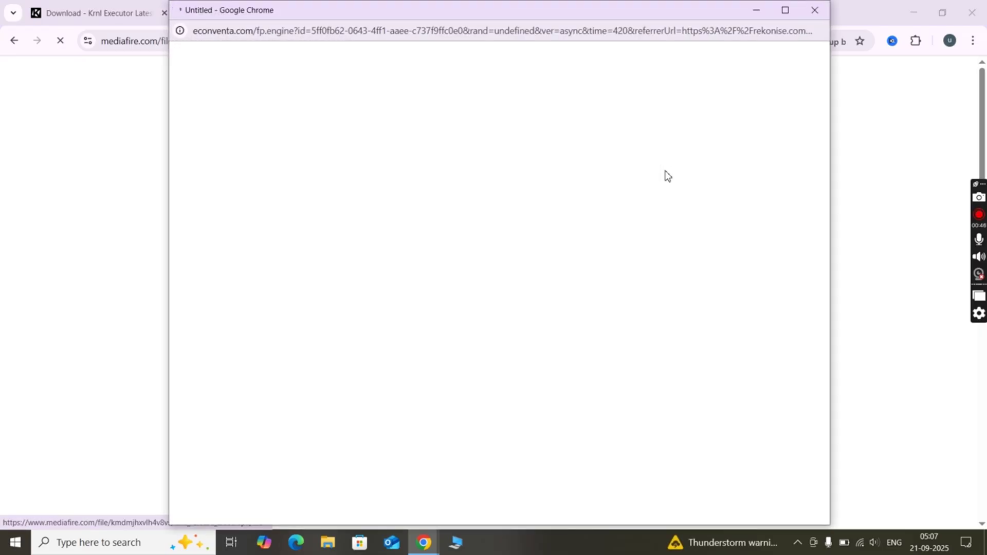
click(820, 9)
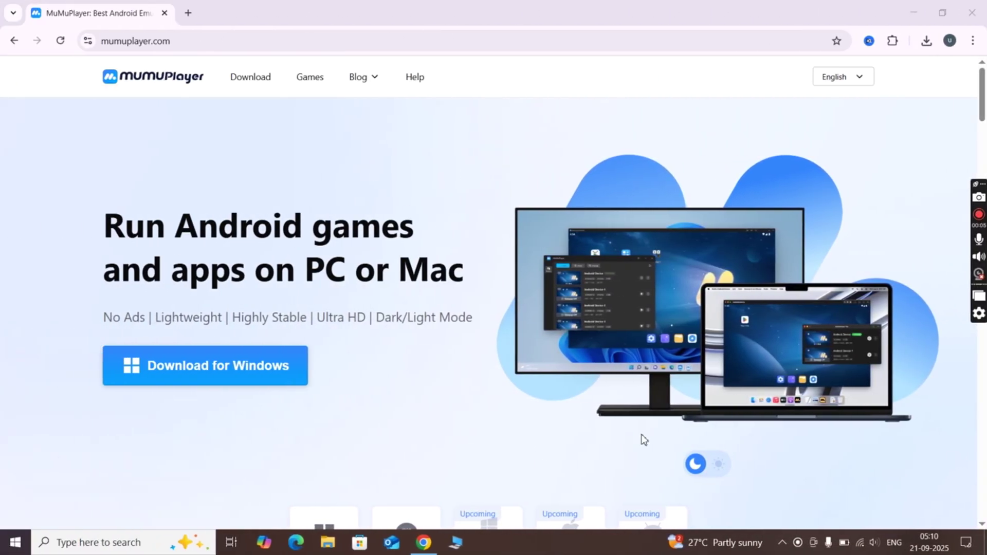
Download the MuMu Player Windows installer and check it in the recent downloads.
click(186, 369)
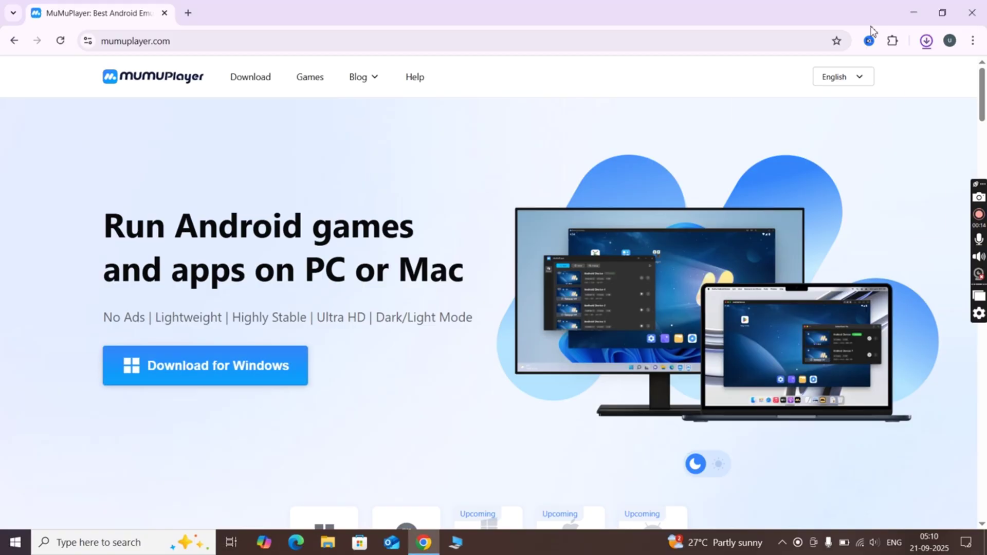
click(925, 41)
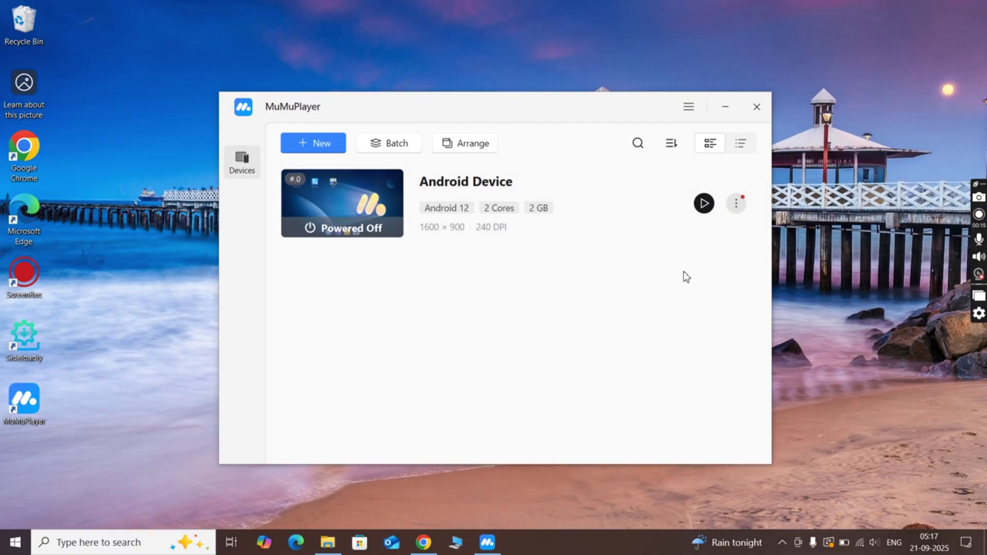
Create one new landscape device, Android Device-1, and start it.
click(347, 145)
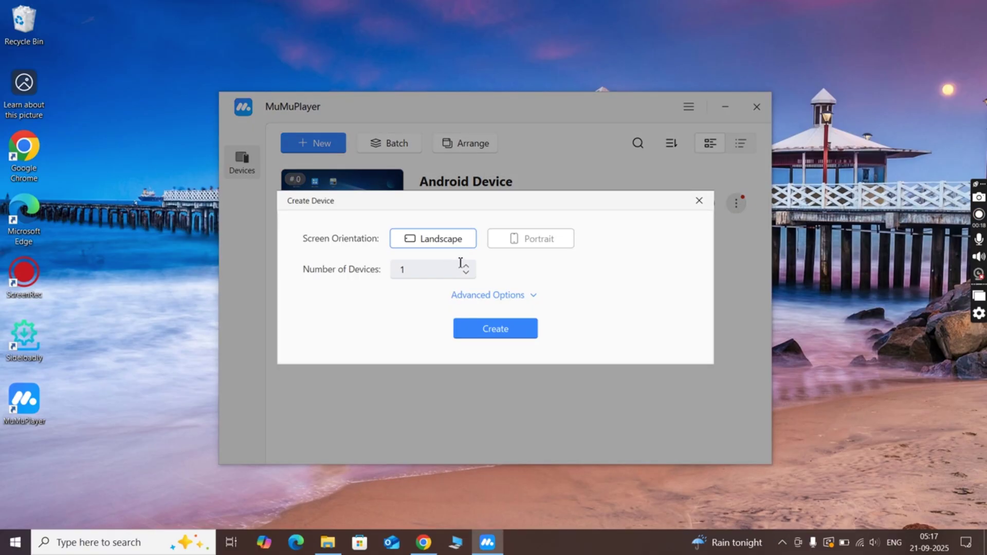
click(505, 330)
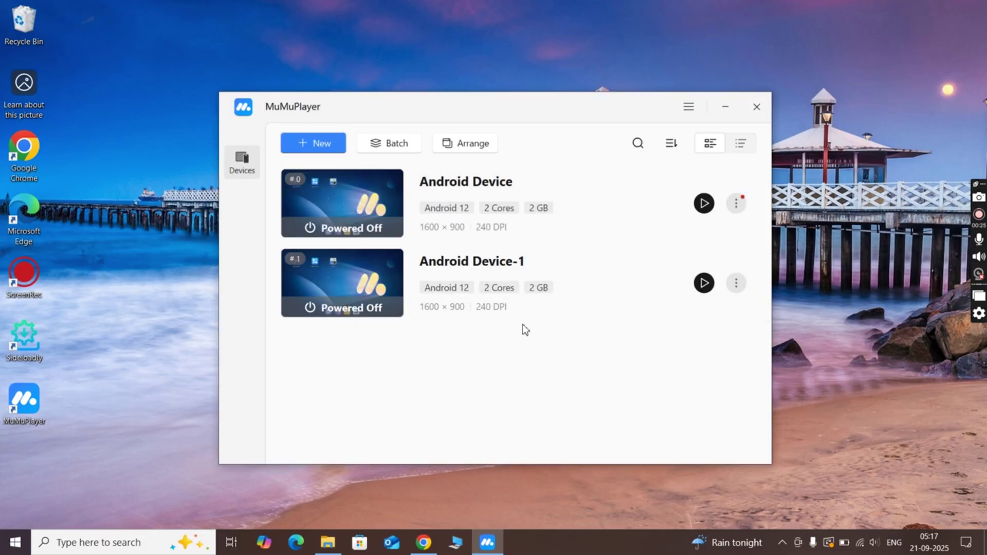
click(703, 283)
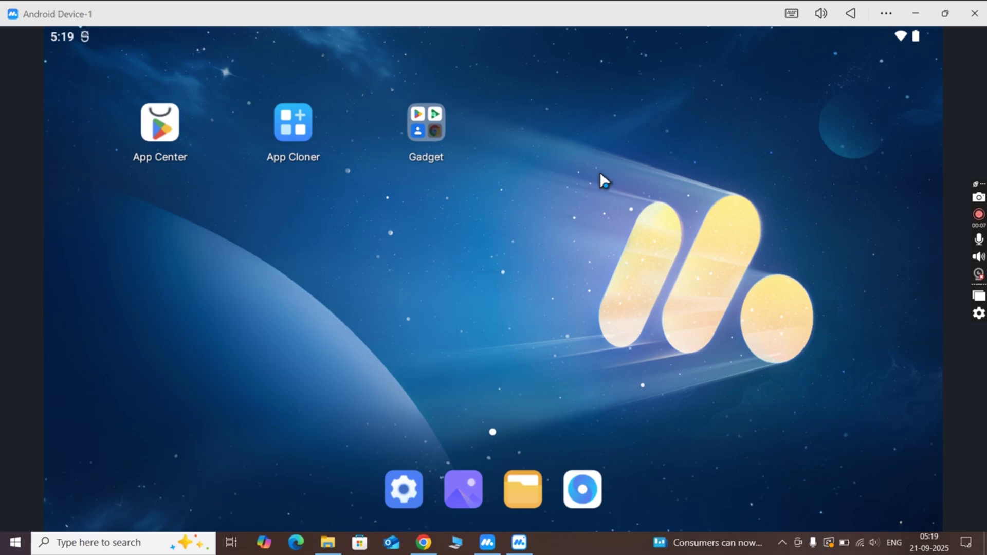
Install krnl_release_2.693 from This PC > Downloads using MuMu's APK Installation tool.
click(885, 11)
mouse_move(864, 245)
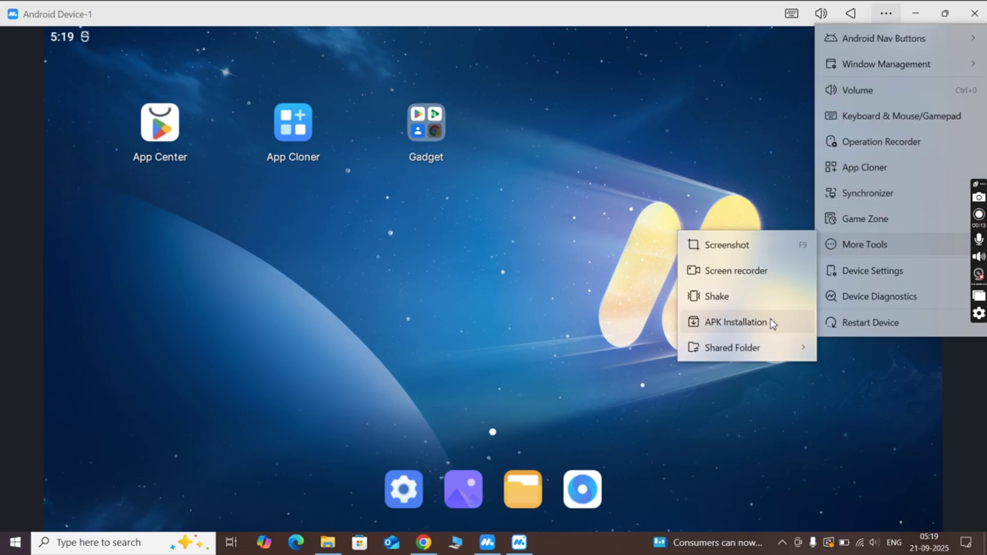
click(771, 322)
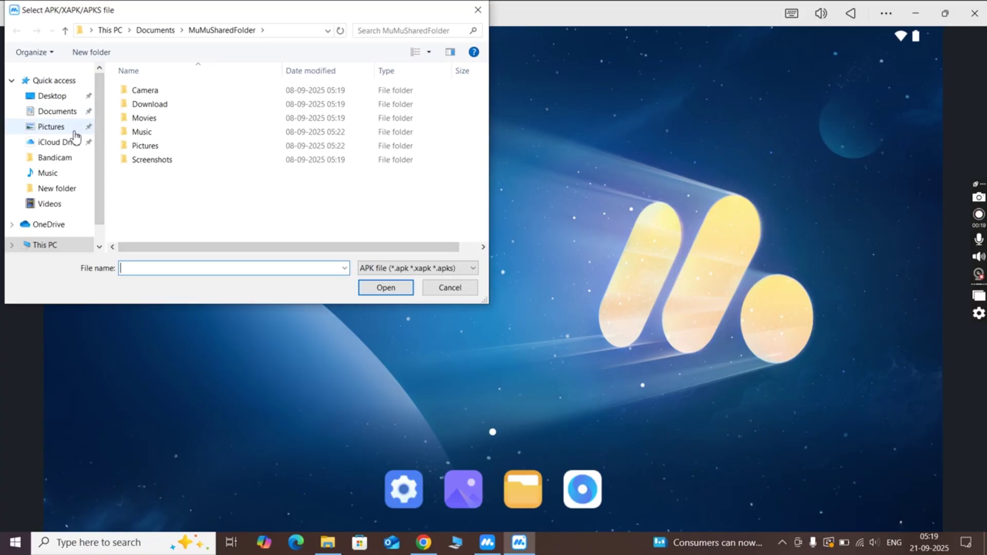
click(45, 245)
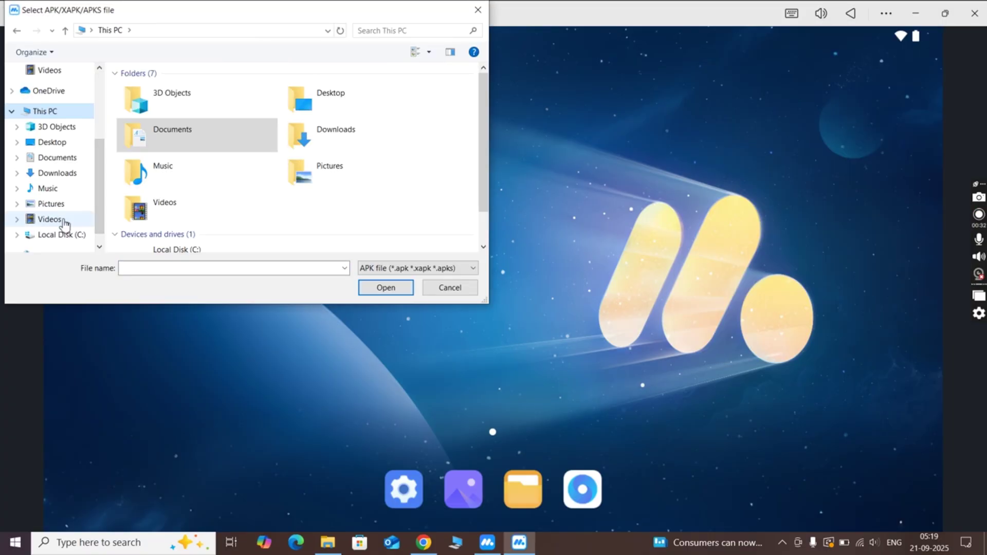
double_click(303, 132)
click(262, 107)
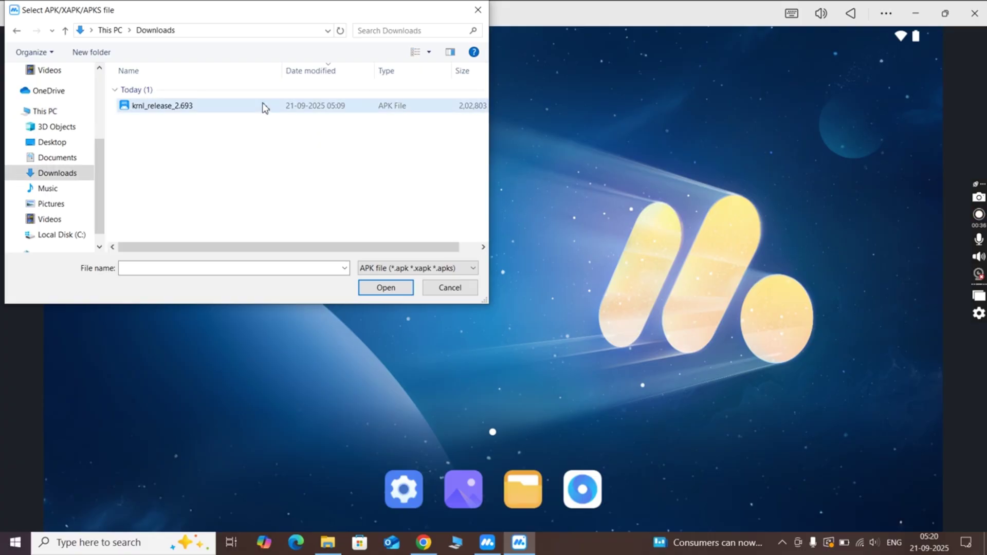
double_click(319, 108)
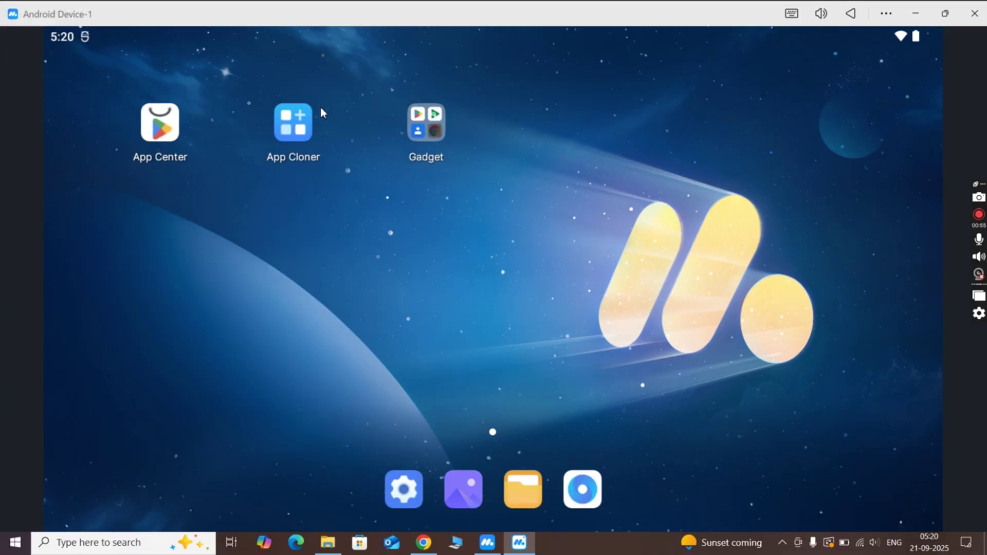